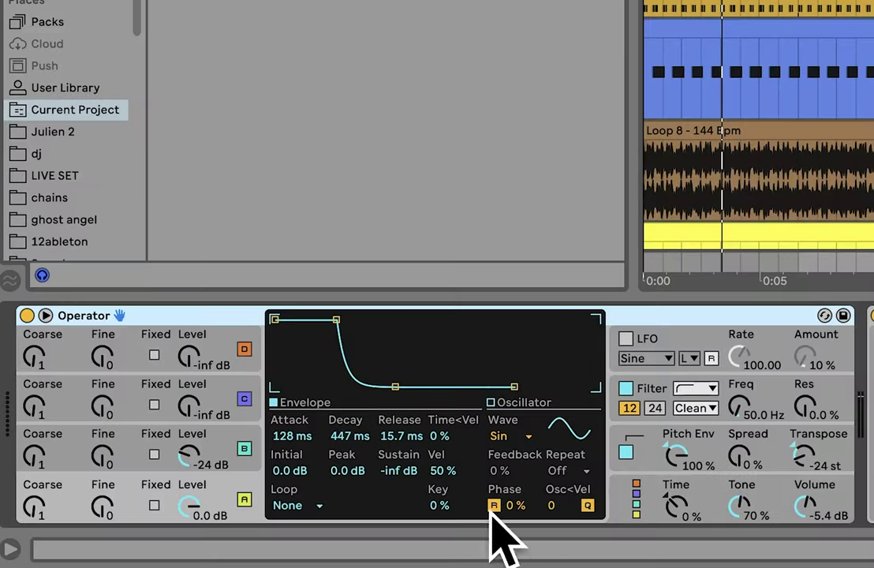
Inspect the Operator kick's pitch envelope and the envelopes of oscillators A and B.
left_click(695, 444)
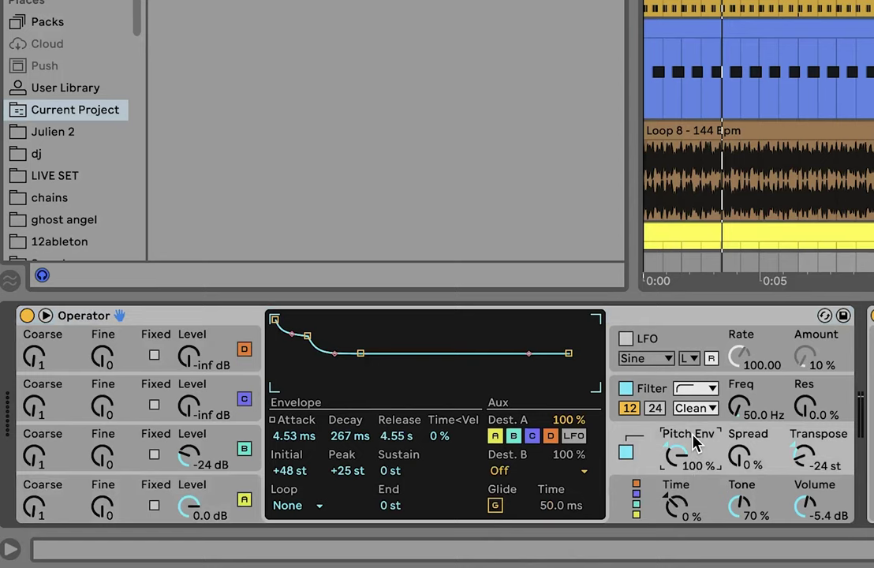
left_click(214, 518)
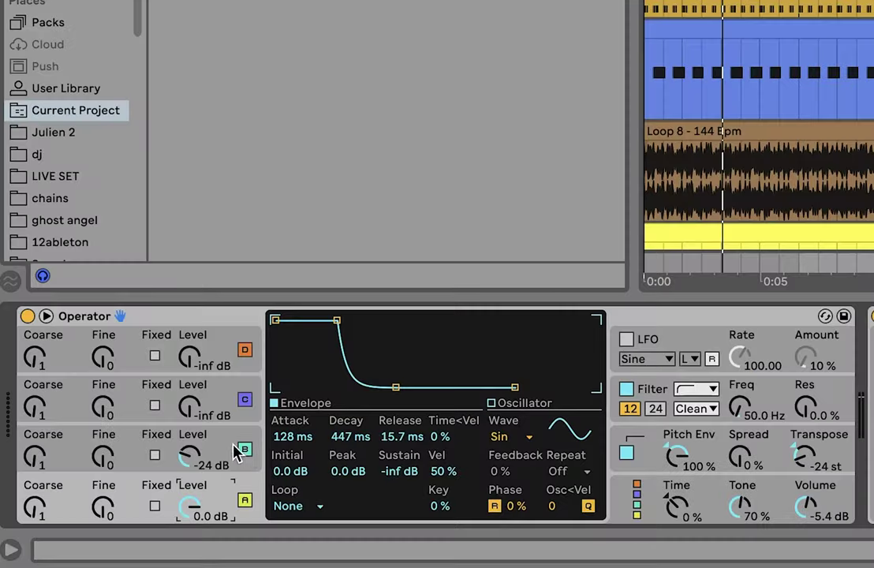
left_click(235, 451)
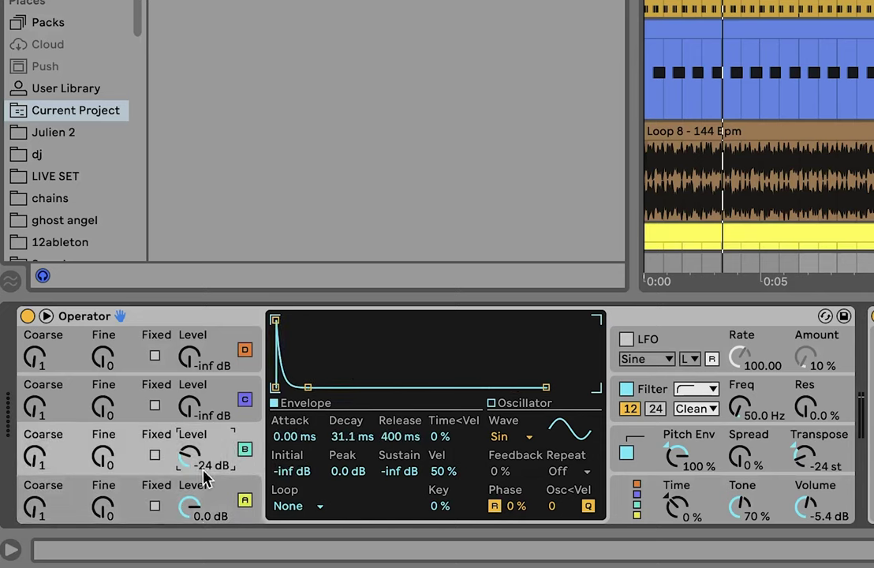
left_click(244, 449)
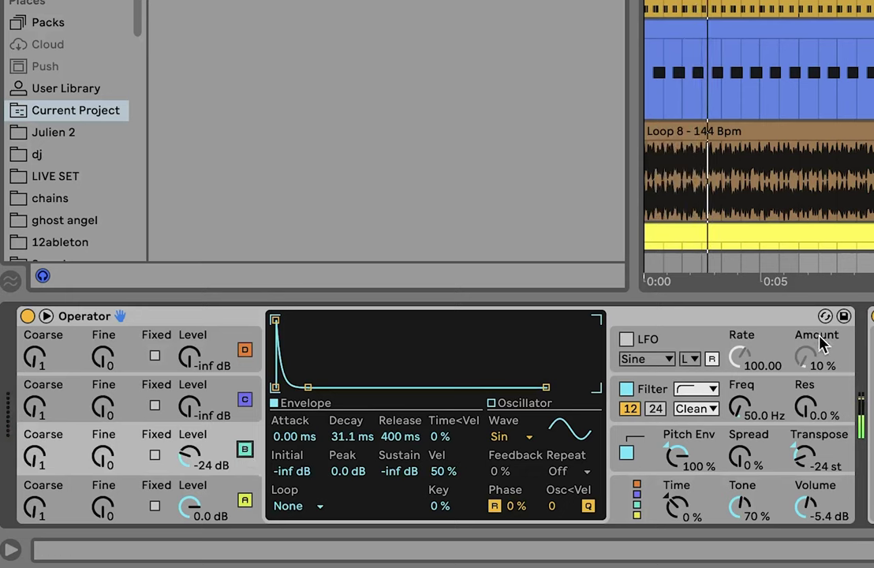
Show the kick's filter settings, switching the filter off and back on to compare.
left_click(773, 387)
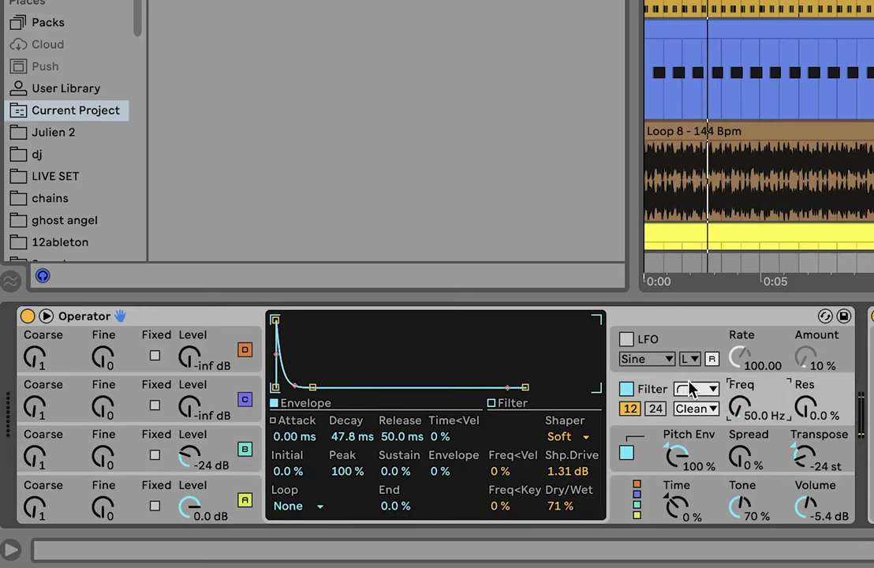
left_click(626, 389)
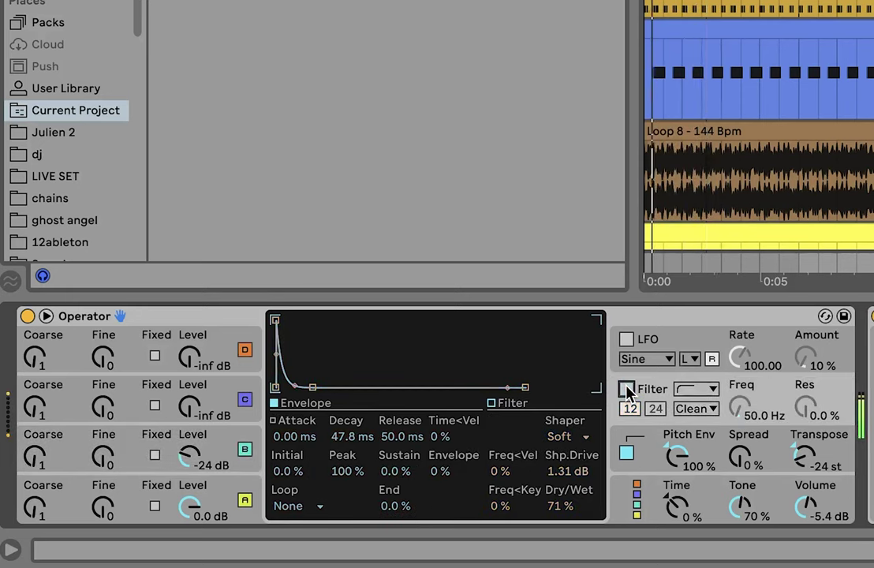
left_click(626, 389)
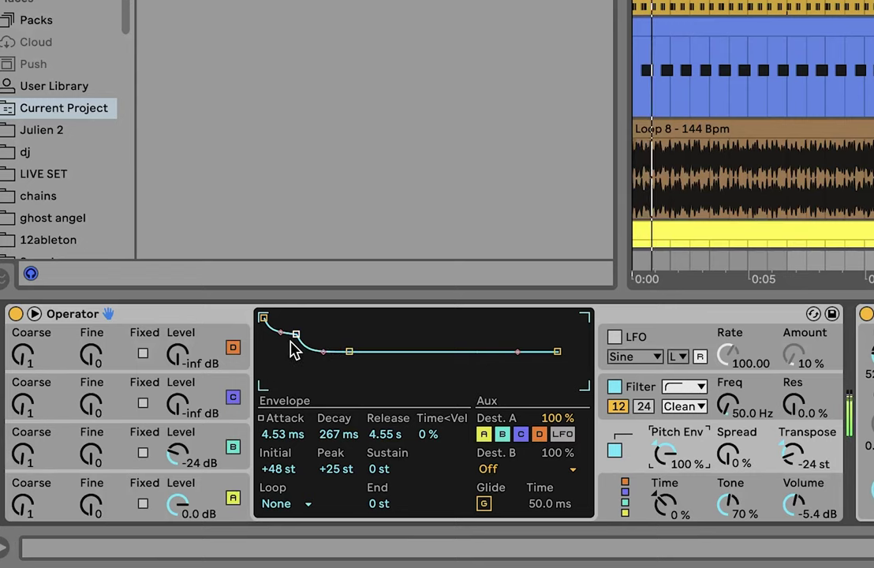
Reset the pitch envelope attack, restore it to 4.53 ms, and lengthen the decay to 33.9 ms.
double_click(276, 435)
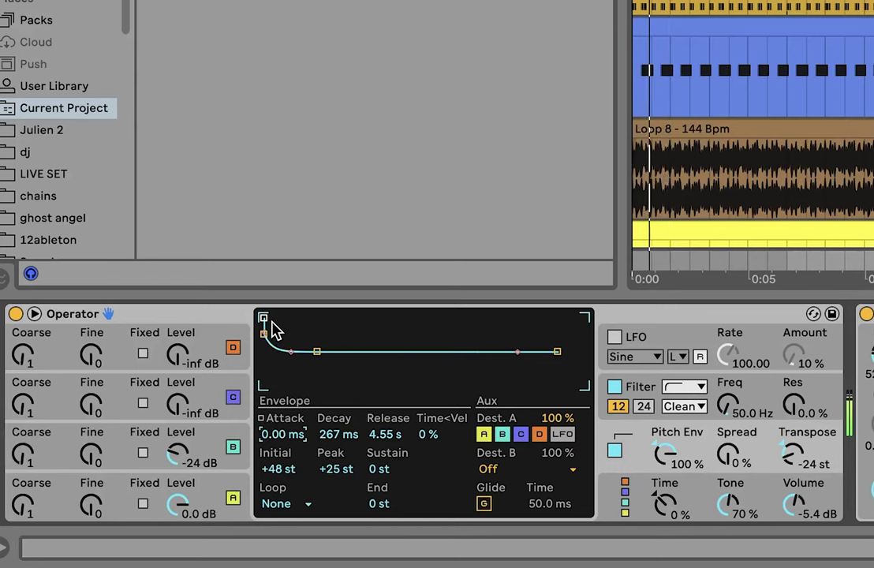
left_click_drag(273, 329, 295, 333)
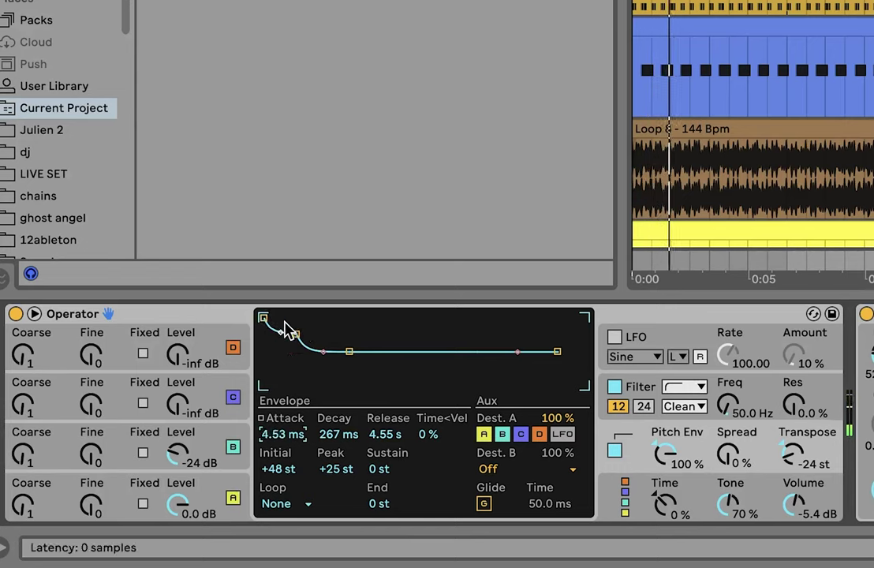
left_click_drag(352, 440, 351, 433)
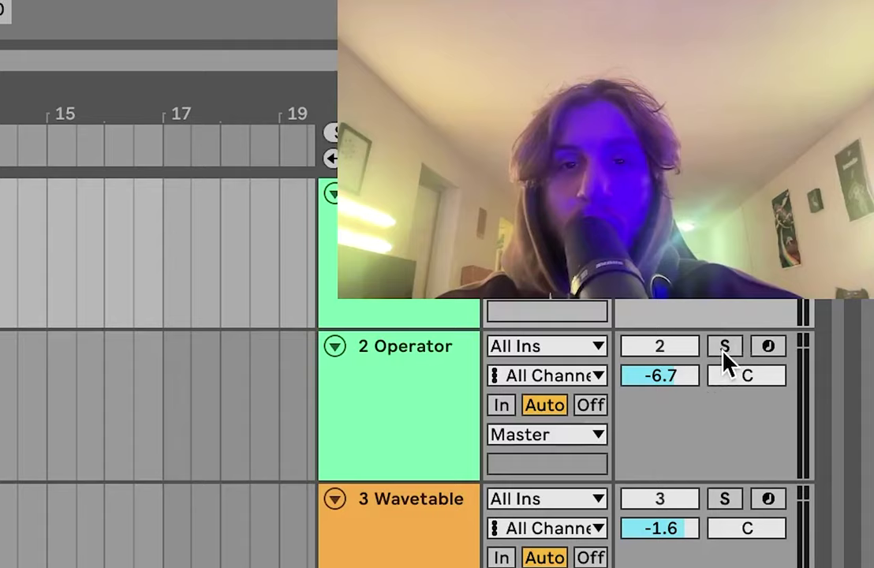
Toggle solo on the 2 Operator kick track off and back on so it stays soloed.
left_click(724, 347)
left_click(363, 385)
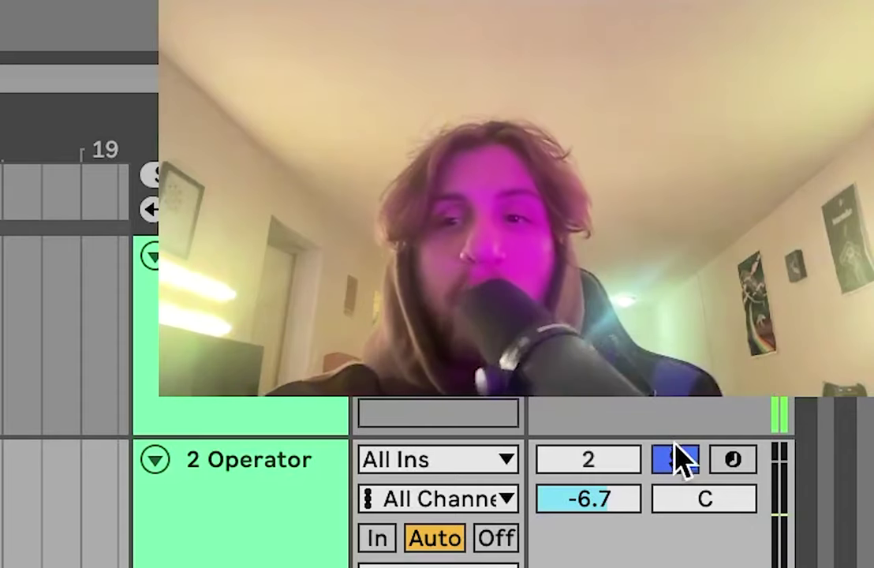
left_click(676, 462)
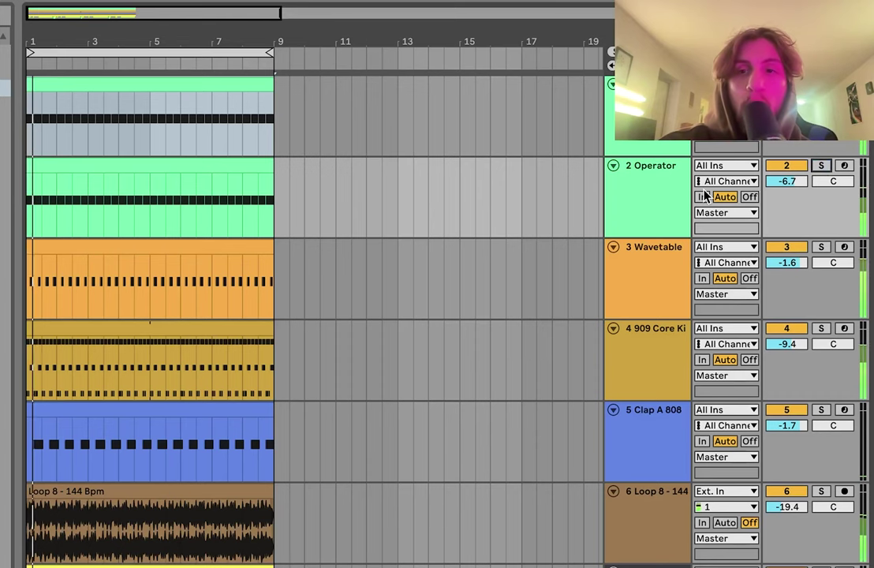
left_click(232, 544)
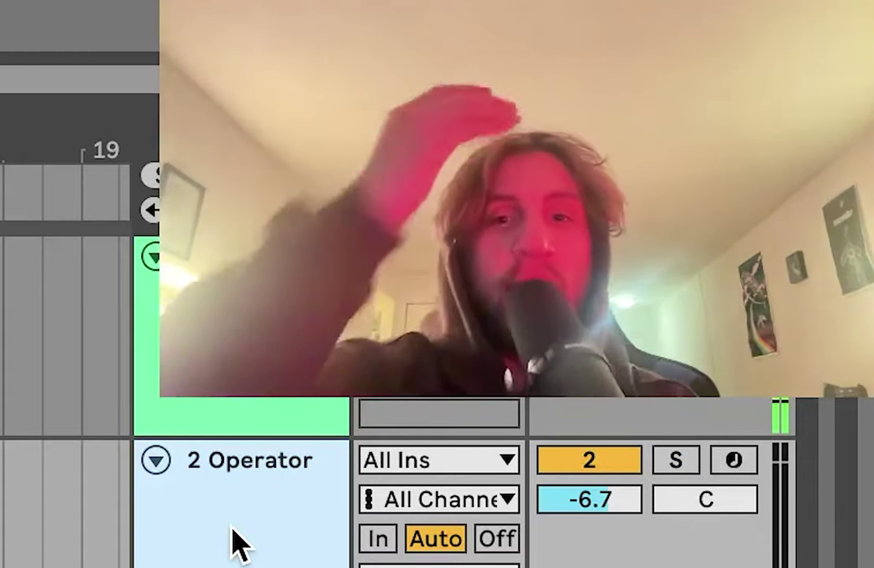
left_click(677, 462)
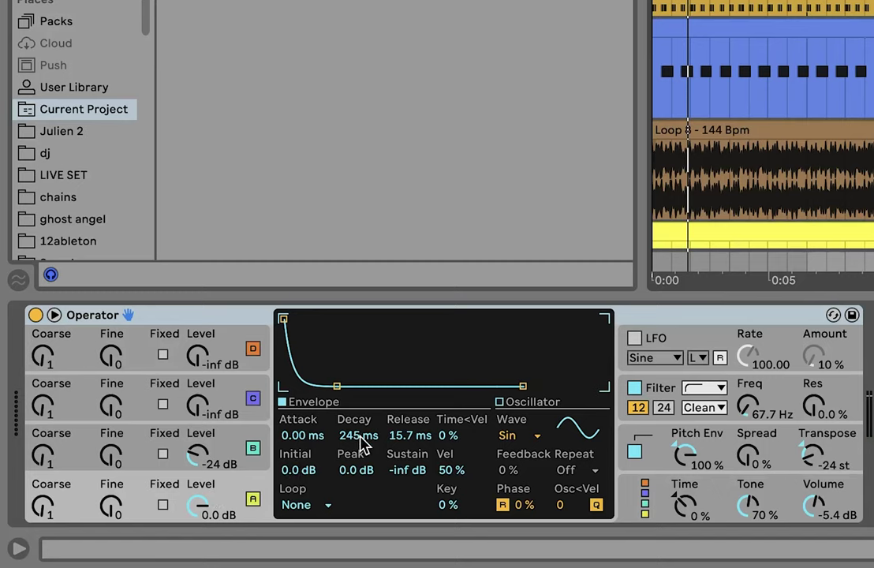
scroll(611, 508, "right", 10)
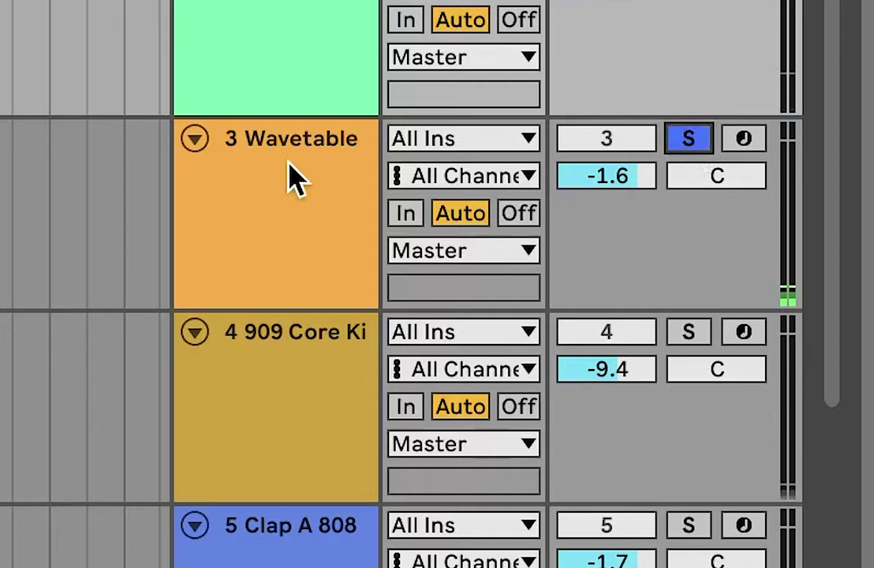
Open the 3 Wavetable bass clip's notes and zoom the piano roll to show them.
left_click(273, 190)
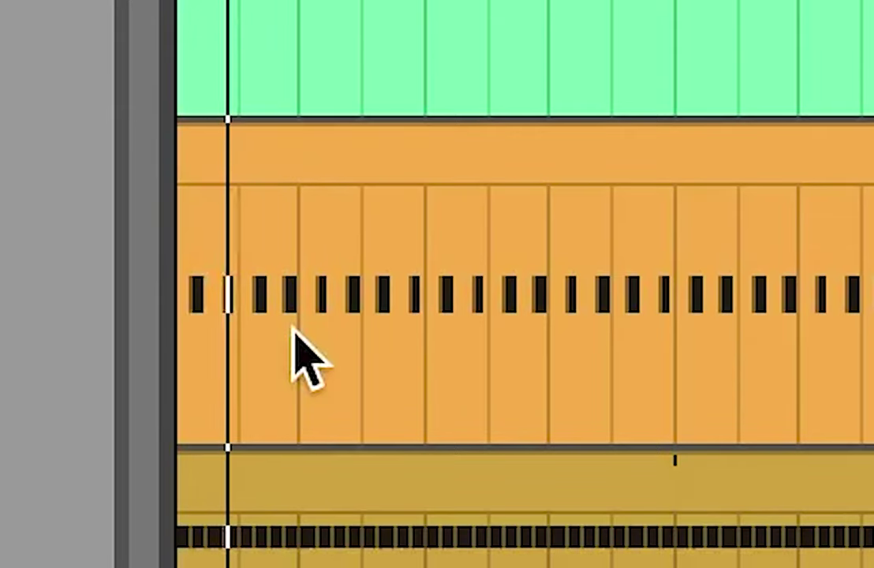
left_click(293, 141)
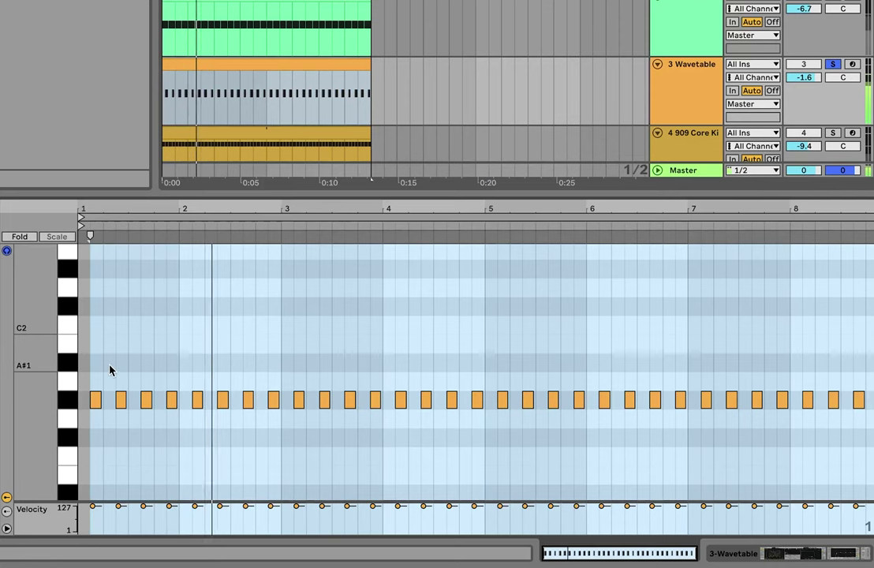
scroll(109, 366, "up", 2)
scroll(158, 370, "left", 2)
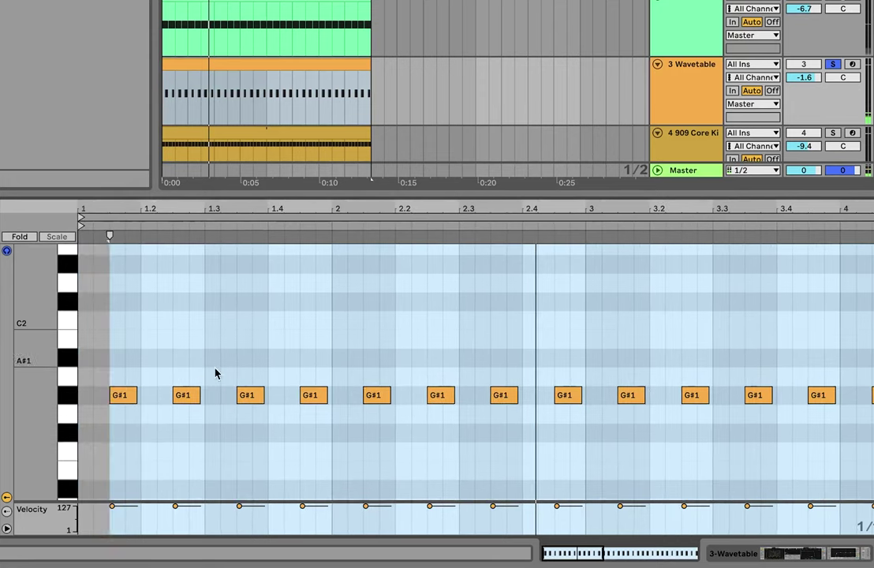
scroll(113, 377, "up", 5)
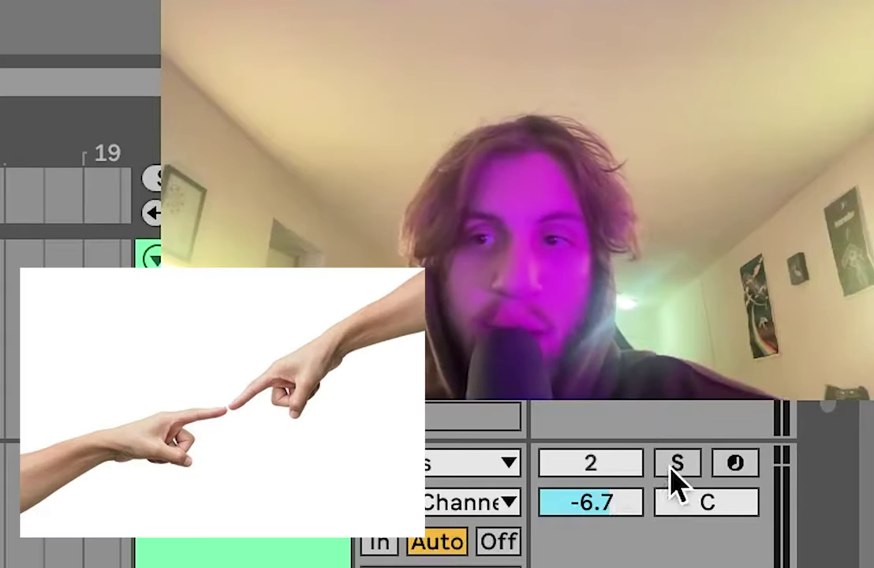
left_click(675, 462)
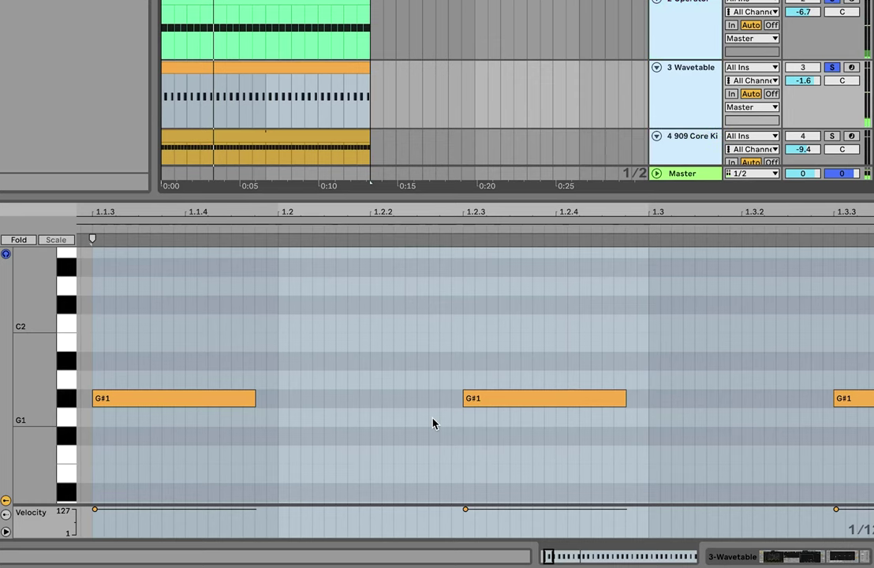
Select all the bass notes and lengthen, then shorten, the G#1 notes with Shift+arrows.
key("ctrl+a")
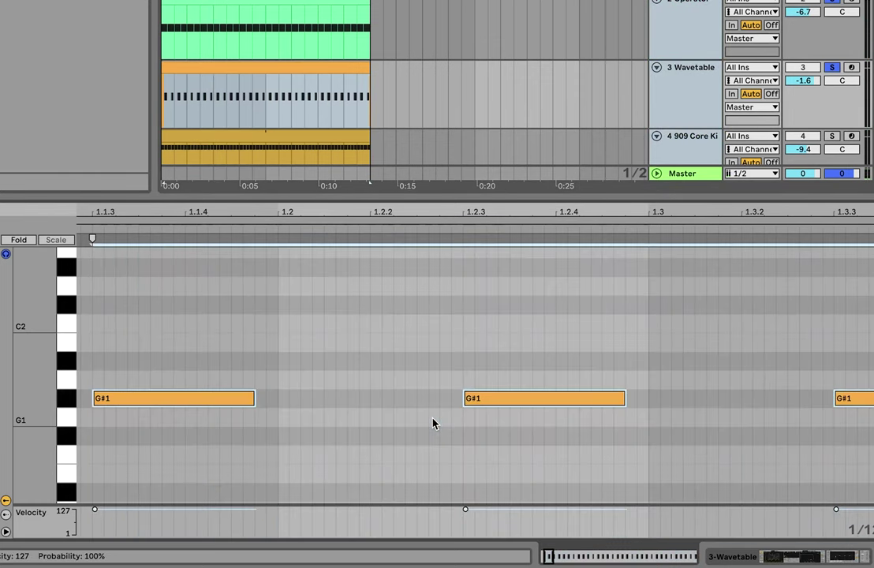
key("shift+Right")
key("shift+Right")
key("shift+Right")
key("shift+Right")
key("space")
key("shift+Left")
key("shift+Left")
key("shift+Left")
key("shift+Left")
key("shift+Left")
key("shift+Left")
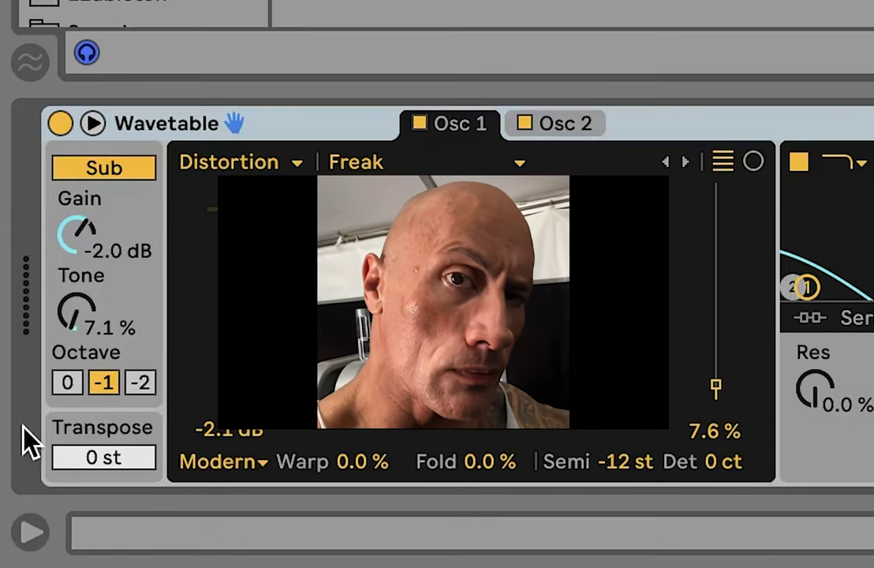
Show the Wavetable bass's Osc 2, set to the Basic Shapes wavetable.
left_click(556, 128)
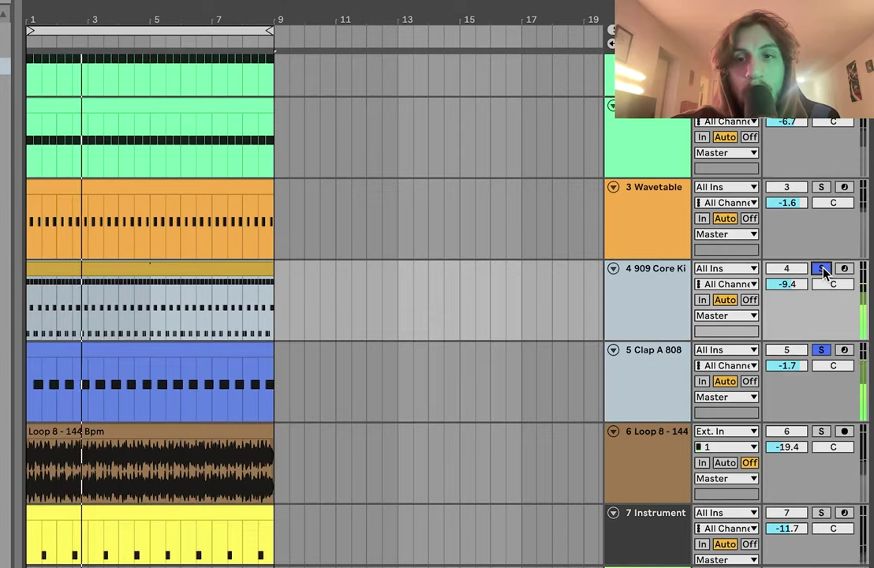
scroll(824, 267, "up", 1)
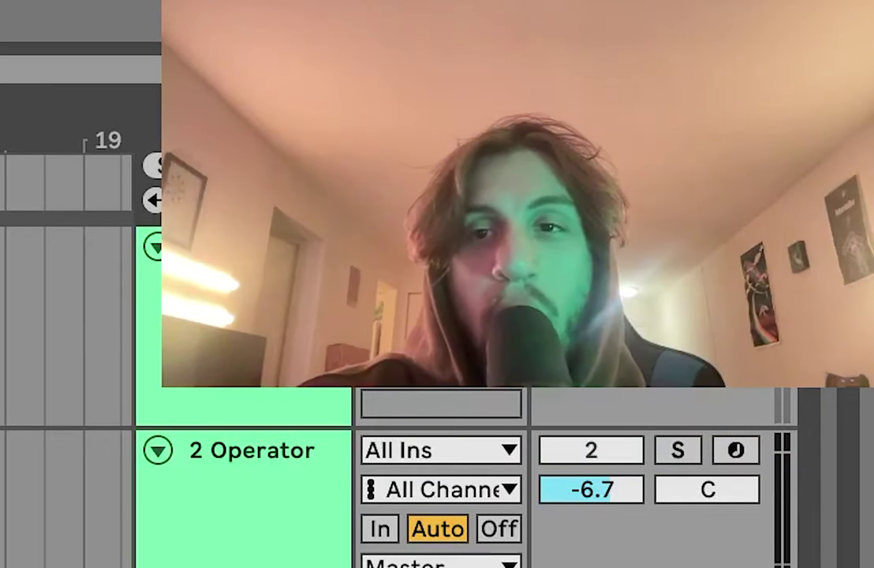
left_click(677, 449)
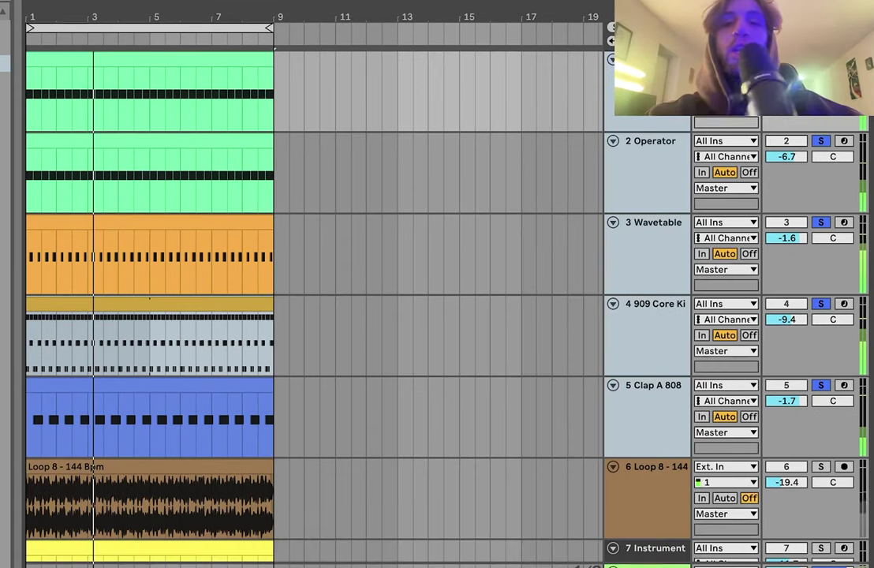
scroll(599, 447, "down", 6)
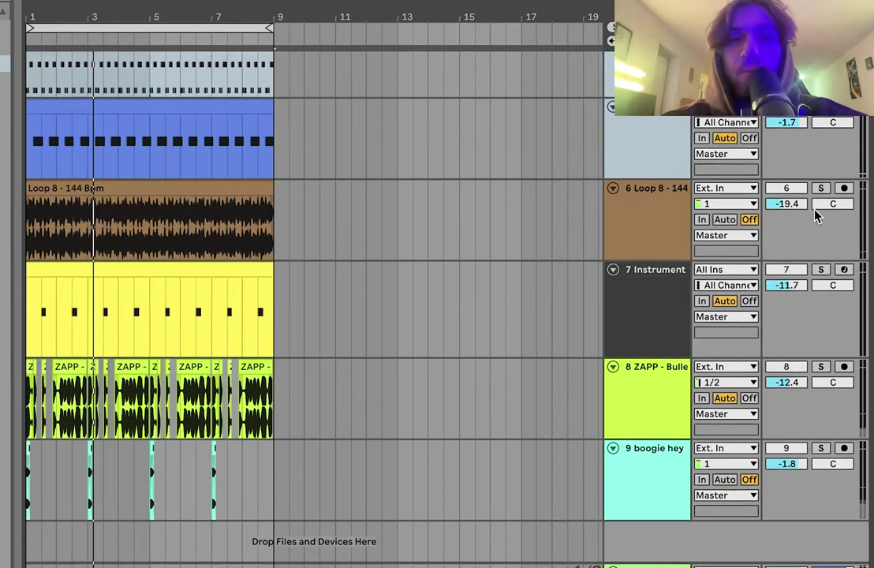
left_click(657, 218)
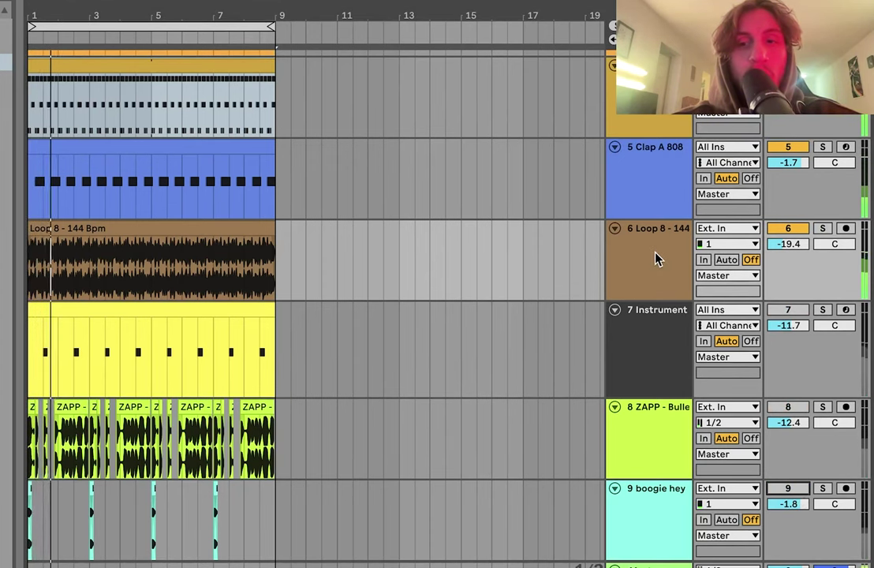
left_click(657, 259)
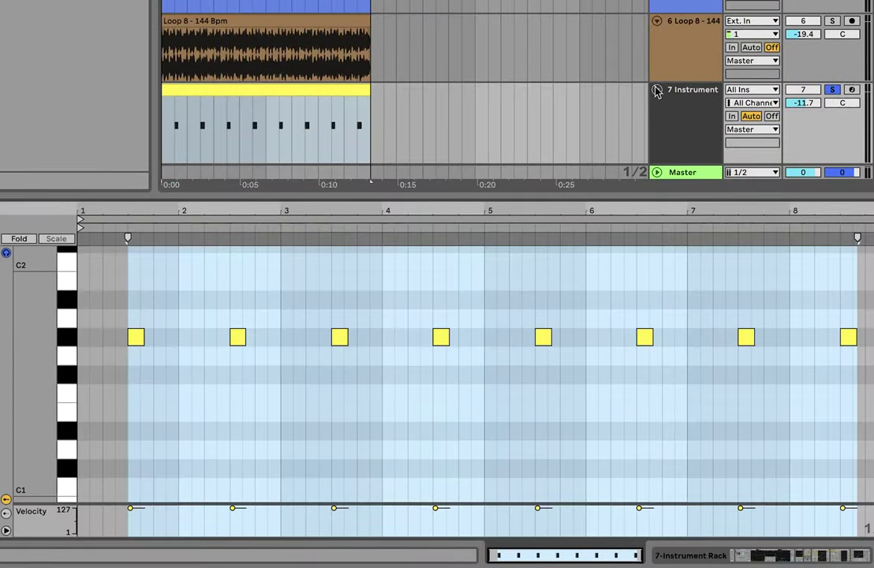
On the 7 Instrument stab track, solo each Wavetable layer in turn, then let both play.
left_click(656, 106)
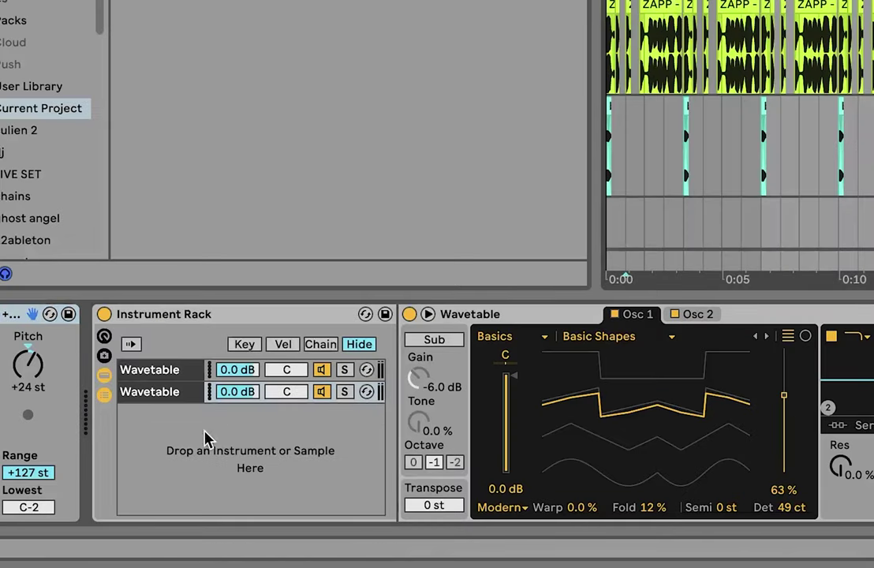
left_click(332, 377)
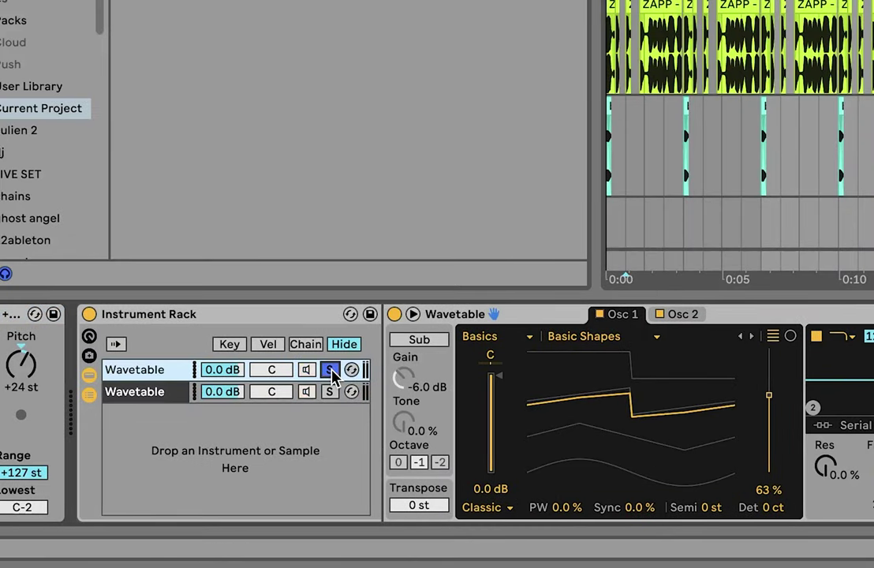
left_click(335, 390)
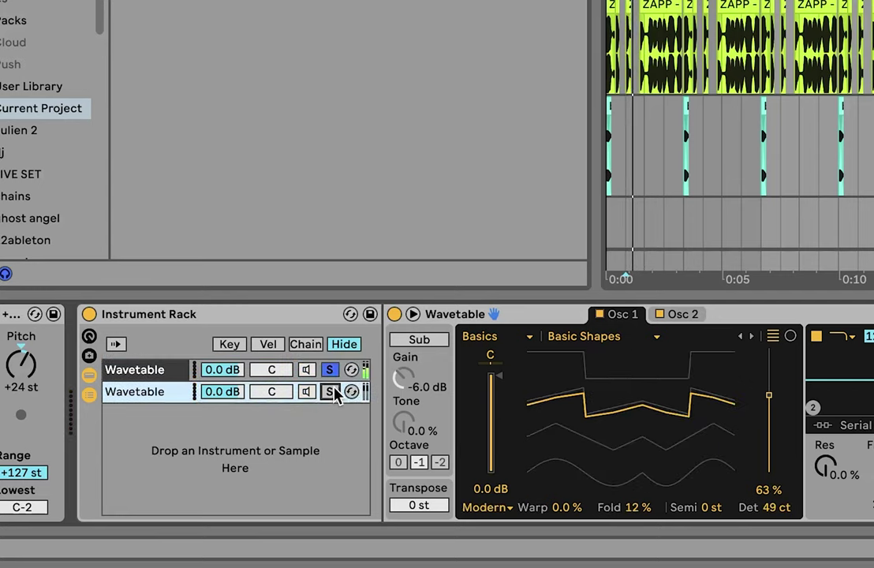
left_click(332, 392)
Compare both Wavetable layers' oscillators and check the modulation matrix, returning to Env 2.
left_click(158, 377)
left_click(123, 400)
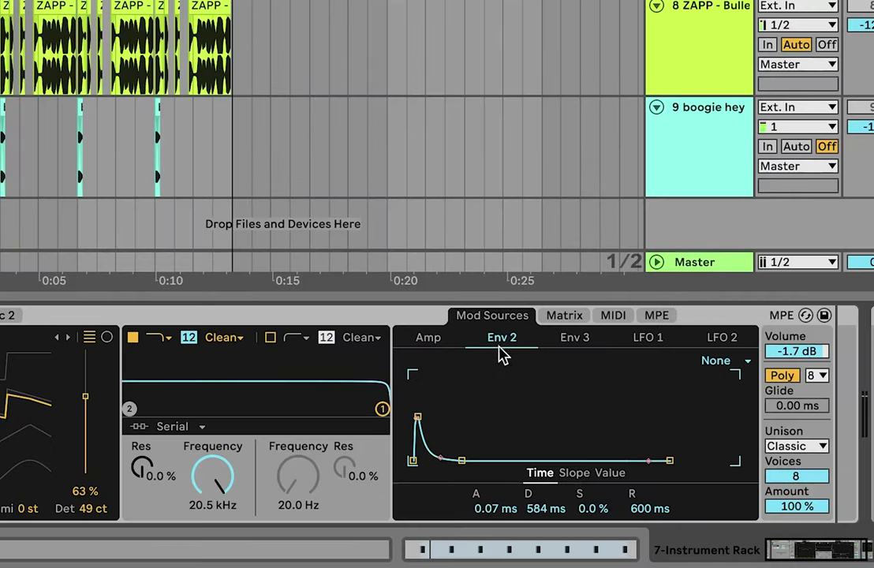
left_click(564, 315)
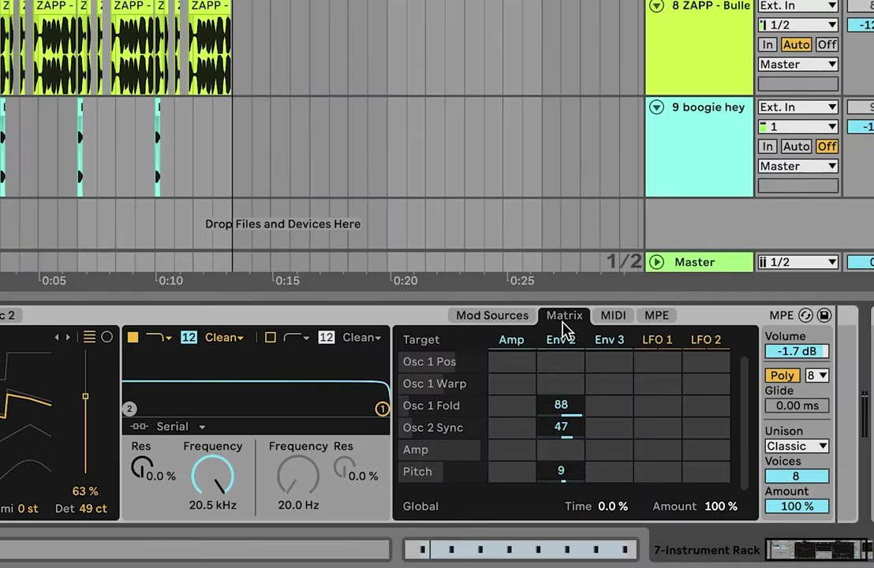
left_click(563, 340)
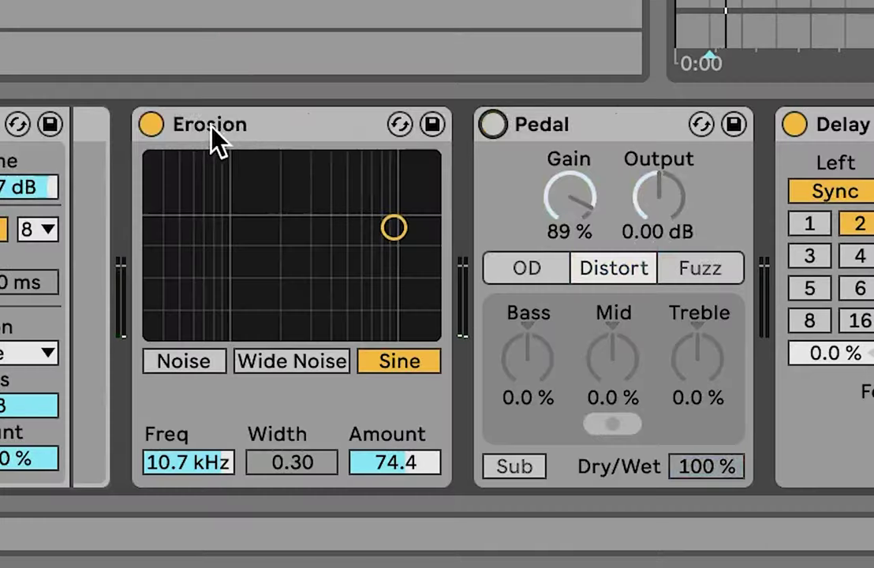
Bypass and re-enable Erosion, then switch on the Pedal distortion.
left_click(149, 124)
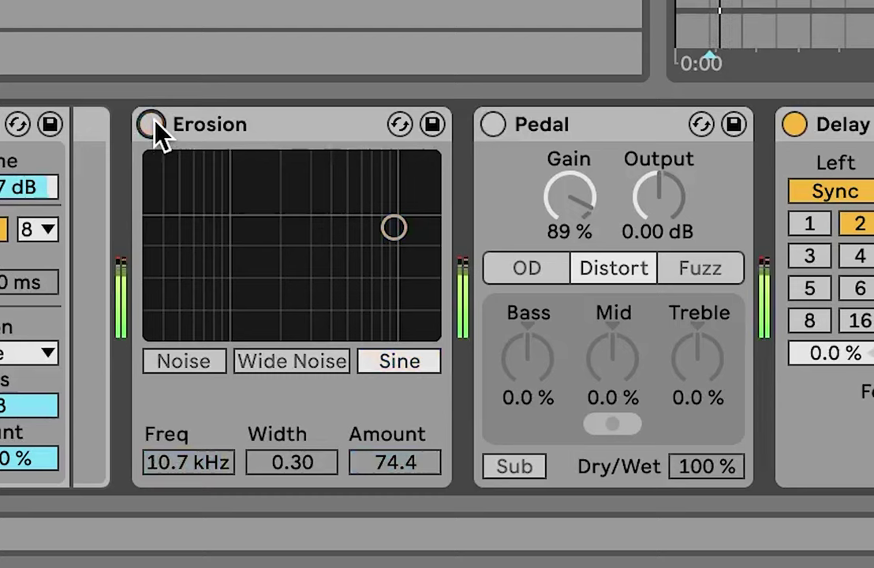
left_click(151, 125)
left_click(493, 124)
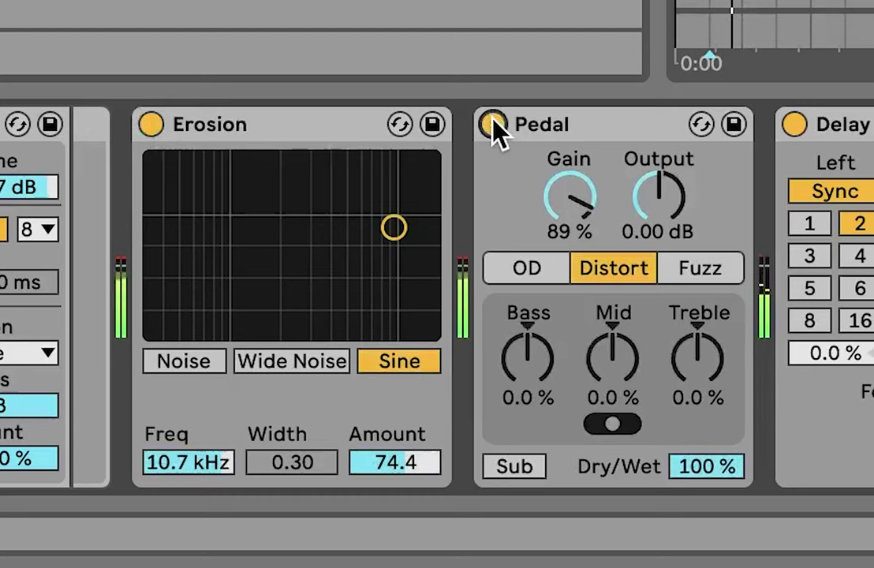
scroll(643, 256, "right", 3)
scroll(643, 264, "right", 5)
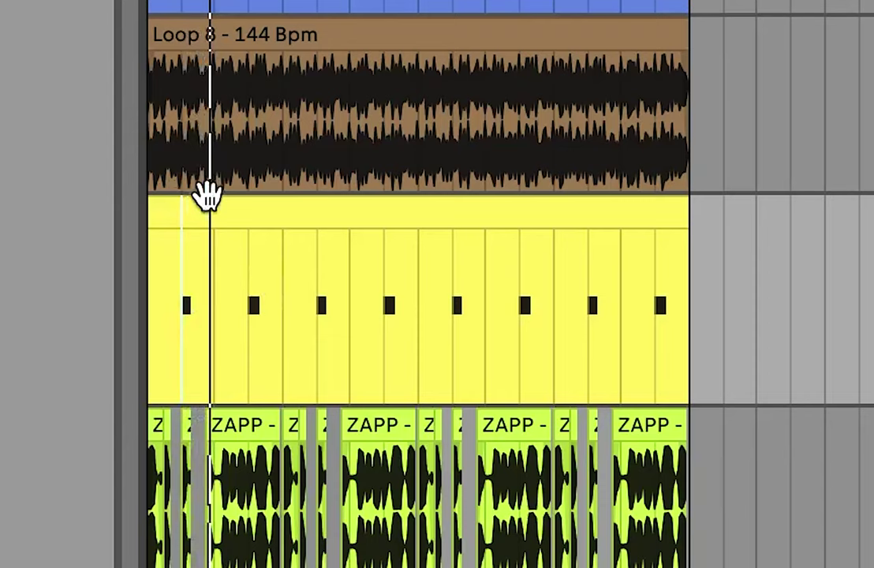
Solo the 8 ZAPP - Bullet Lead loop and show its effects chain with EQ Eight.
mouse_move(207, 197)
left_mouse_down()
mouse_move(370, 260)
mouse_move(400, 297)
left_mouse_up()
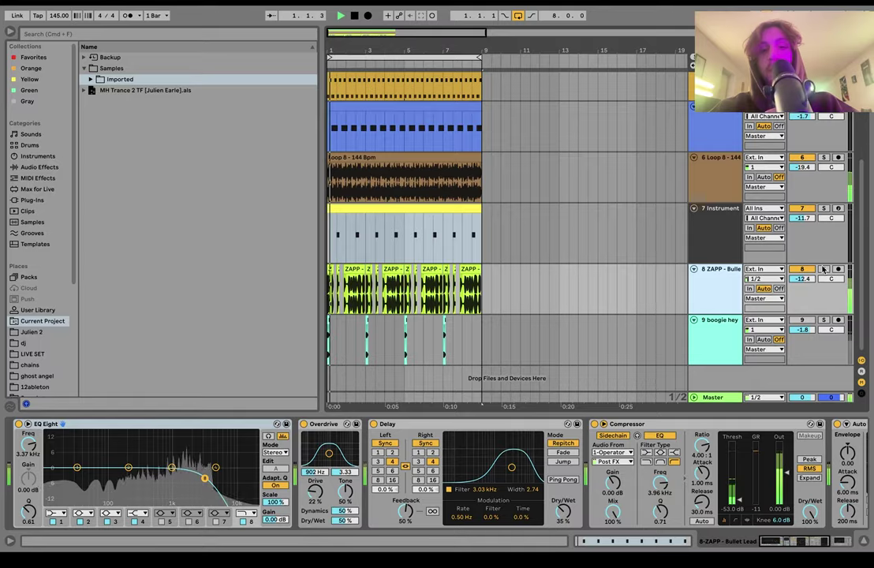
left_click(687, 175)
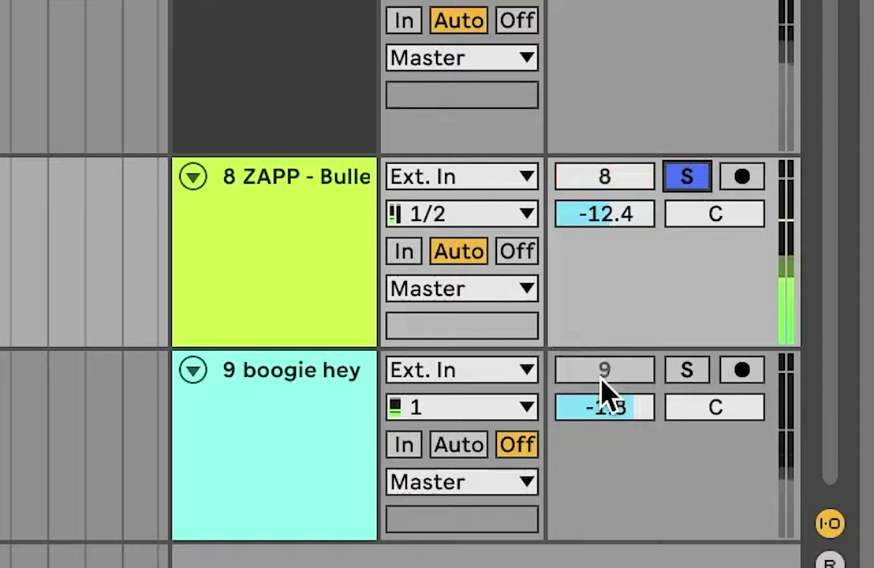
left_click_drag(601, 378, 594, 369)
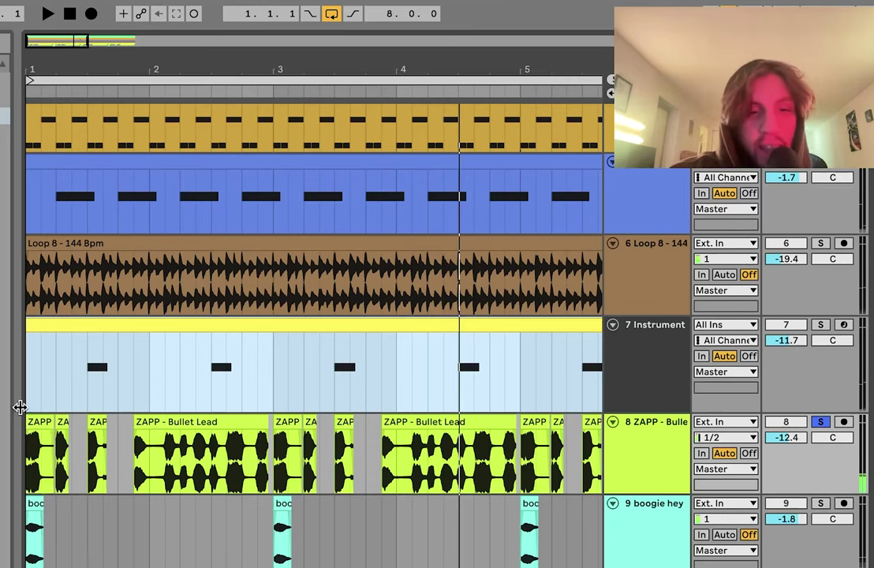
left_click(29, 420)
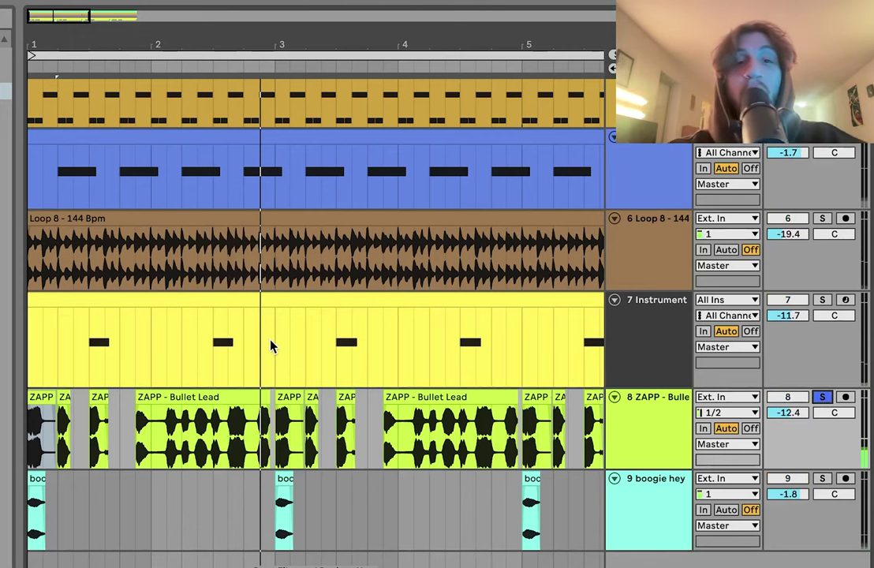
scroll(271, 346, "up", 5)
scroll(254, 339, "down", 5)
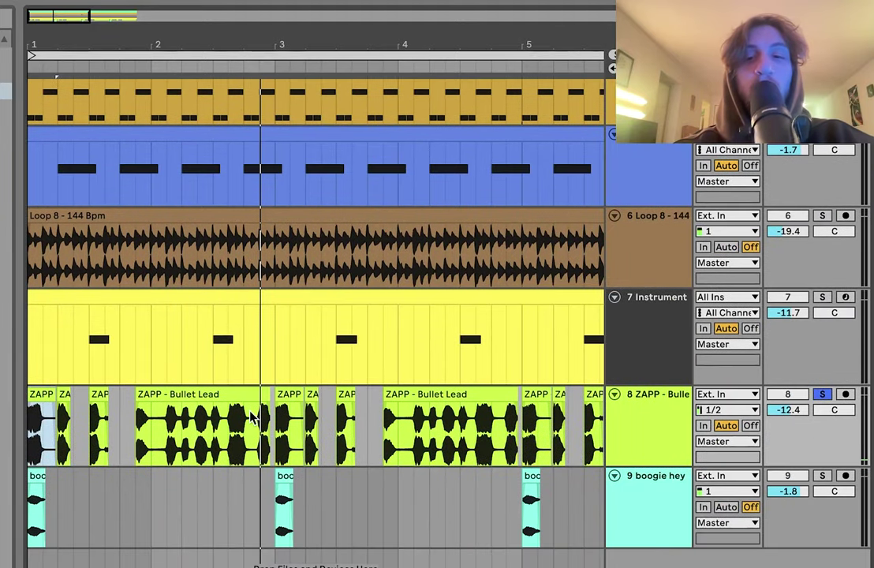
left_click(613, 458)
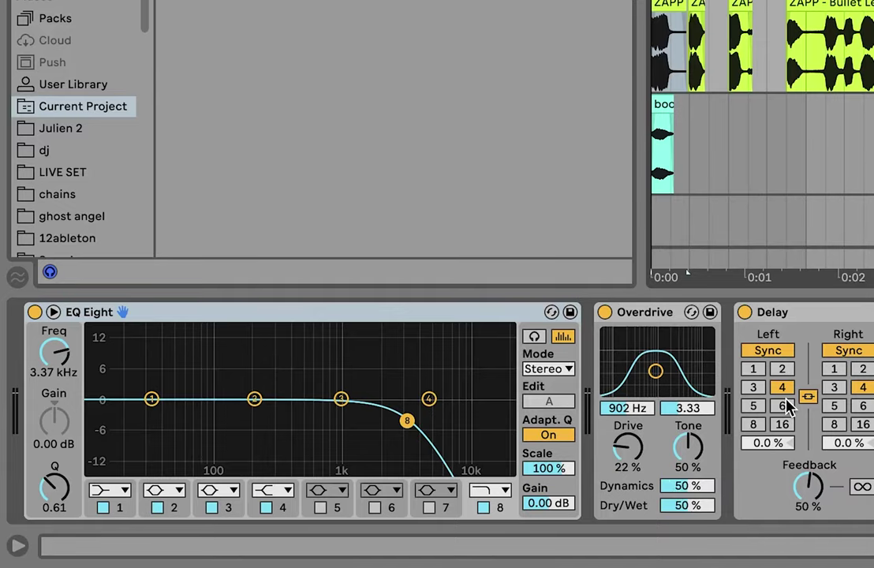
Solo the 9 boogie hey vocal sample, then move the solo to another track.
scroll(789, 406, "right", 10)
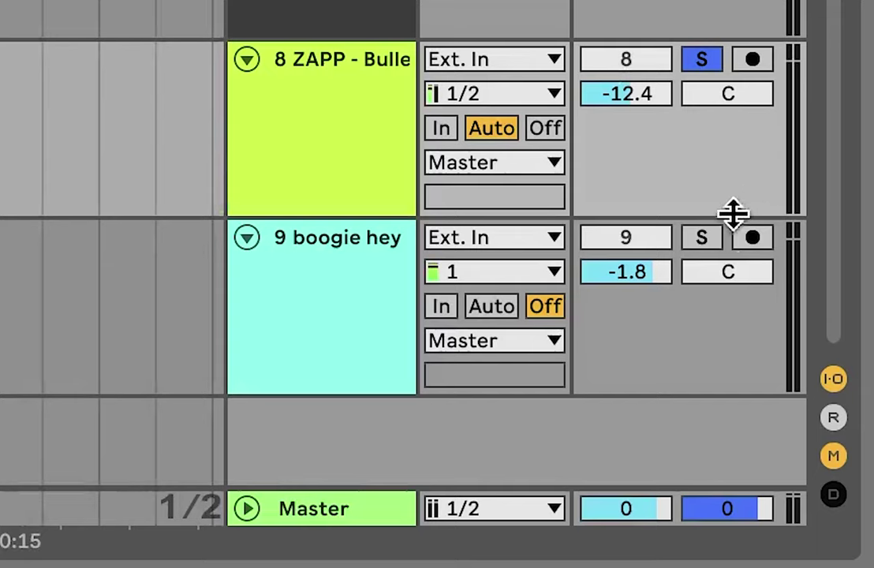
left_click(701, 236)
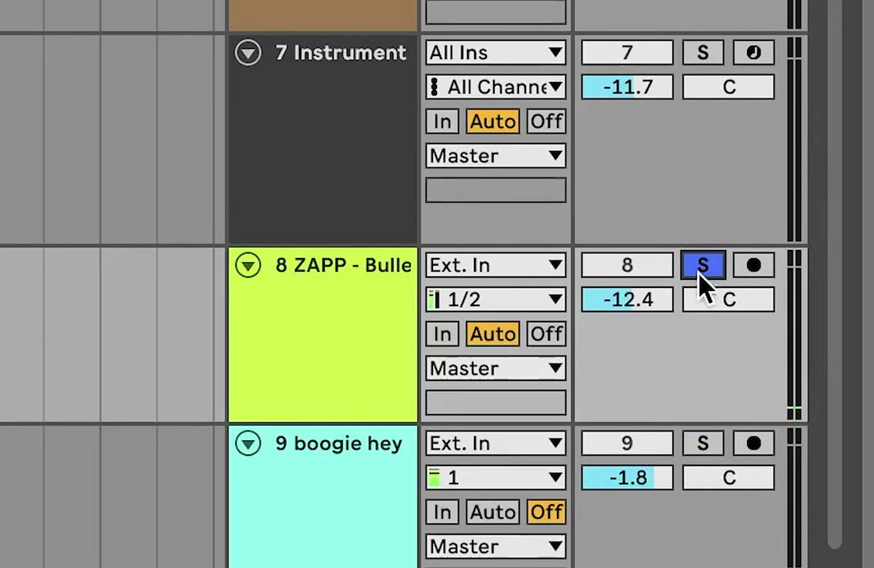
left_click(714, 53)
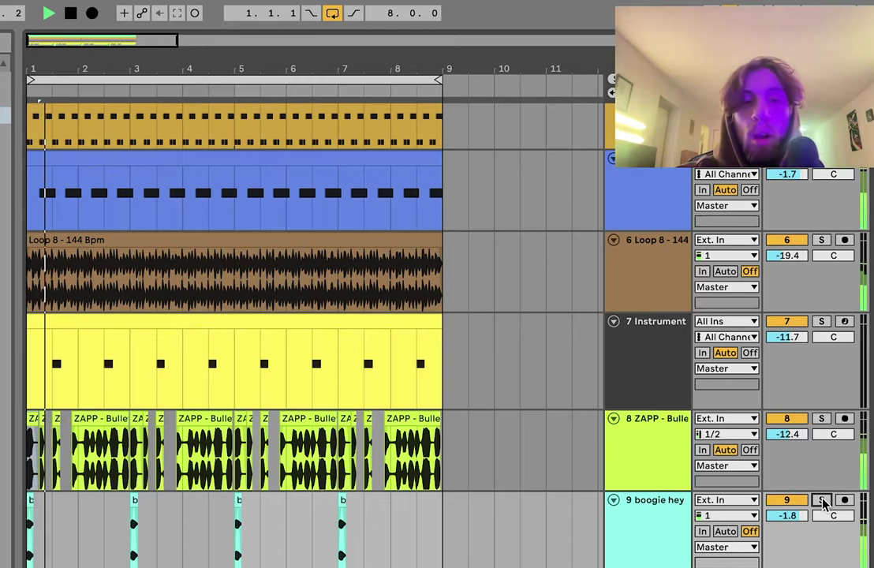
Select the 7 Instrument track, fold the tracks with Alt+U, and clear the selection.
left_click(658, 374)
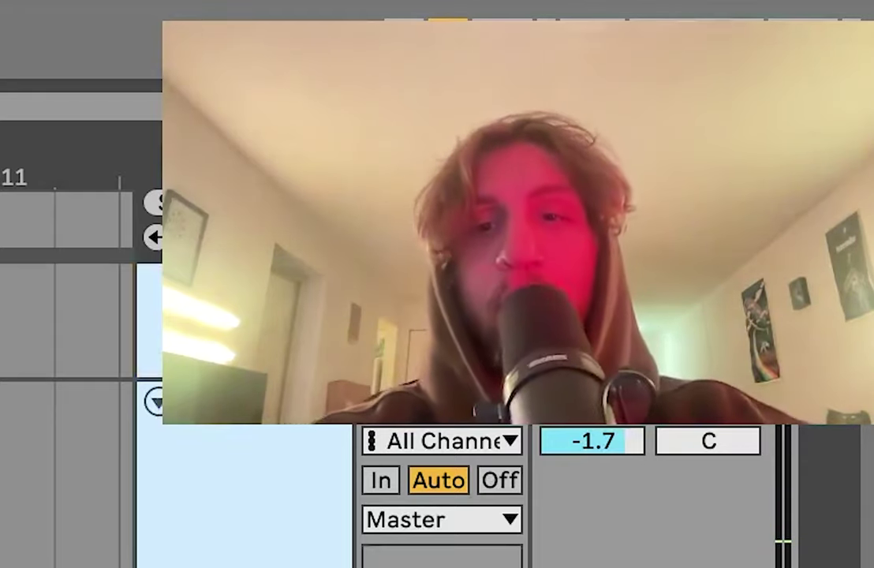
key("alt+u")
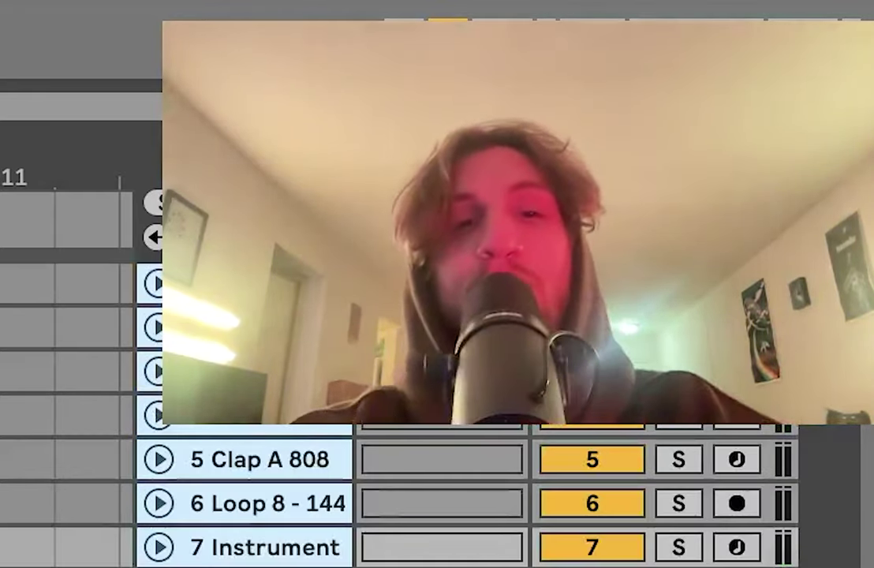
key("Escape")
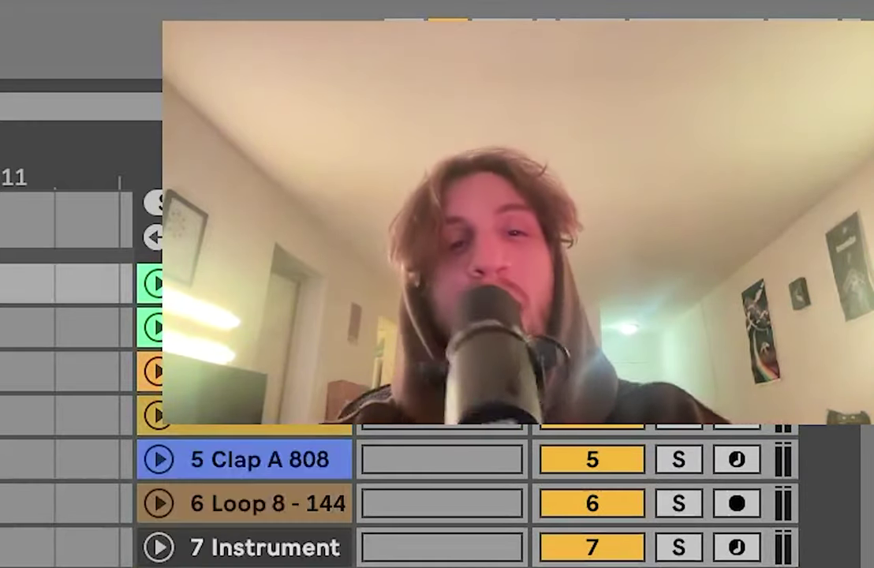